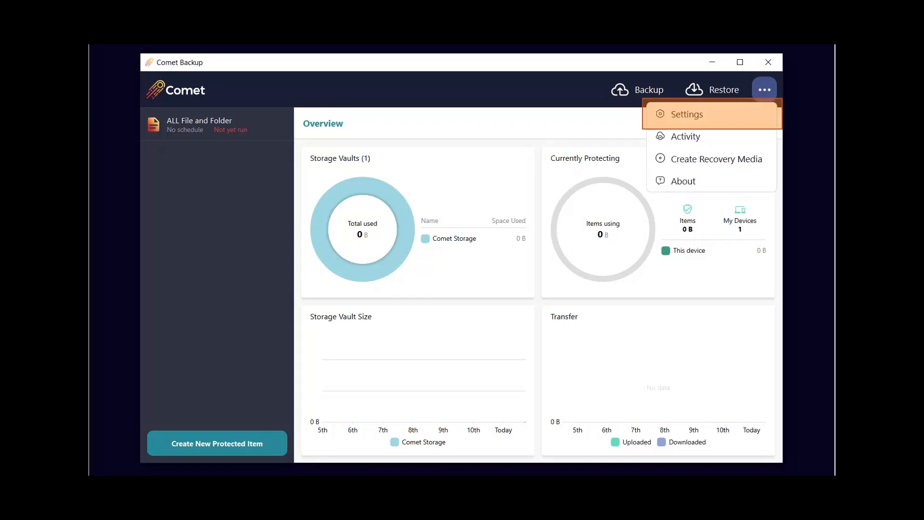
- Start a Custom storage vault named 'Seed Load Vault' from the Storage Vaults settings
key(Return)
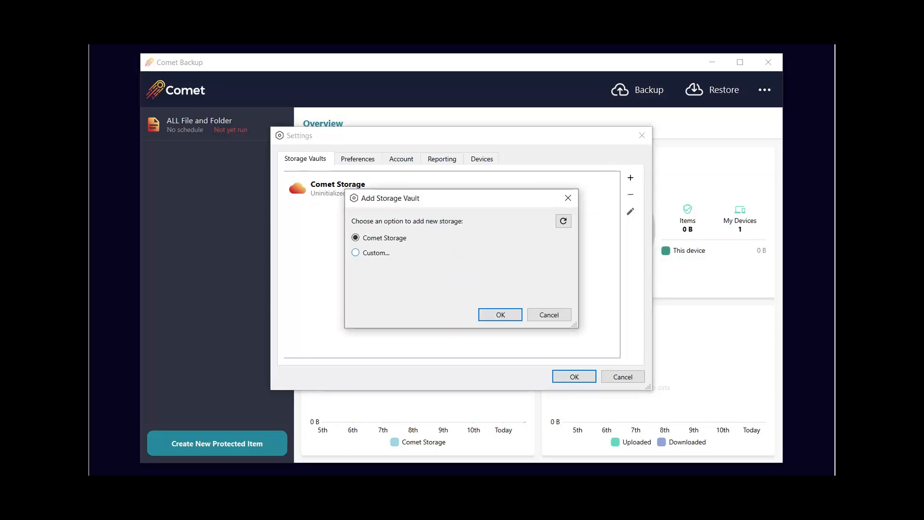
click(355, 253)
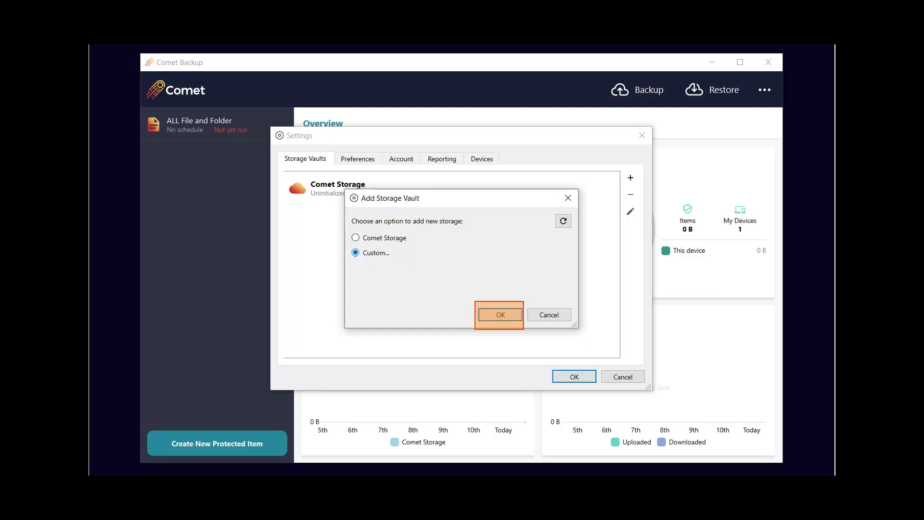
key(Return)
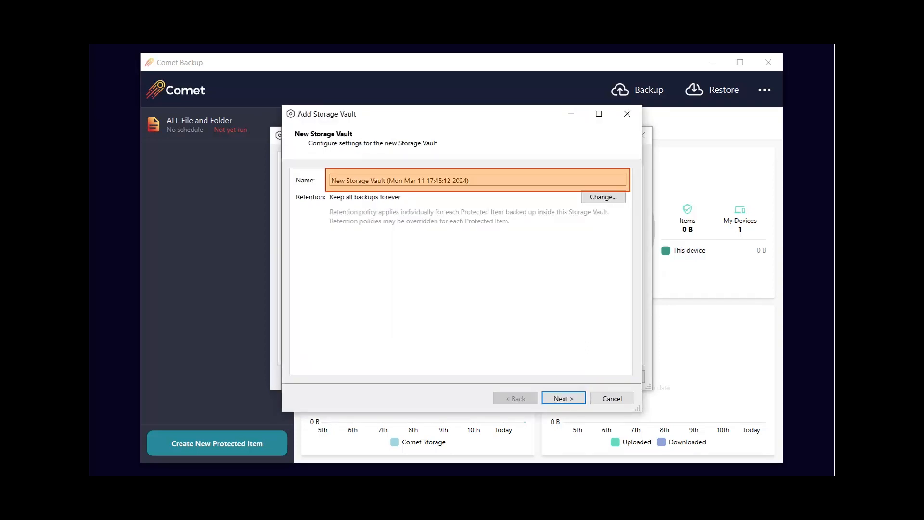
text(Seed Load Vault)
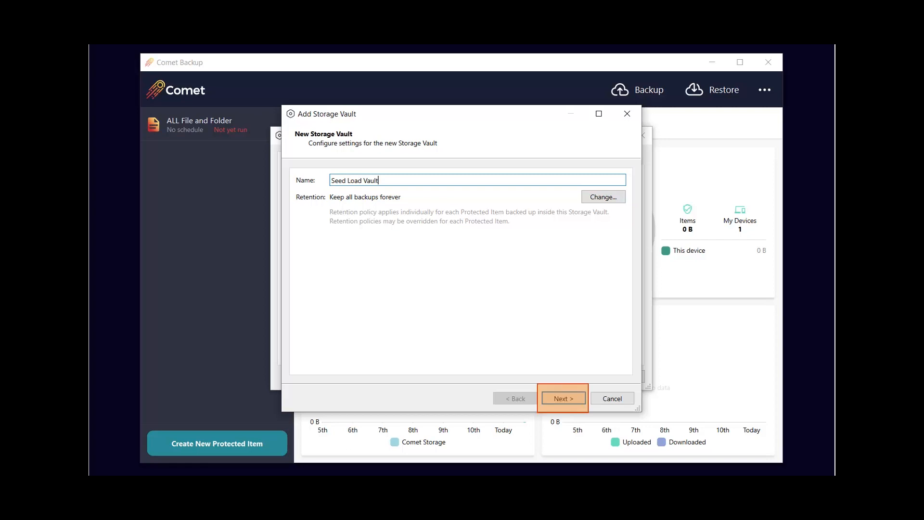
key(Return)
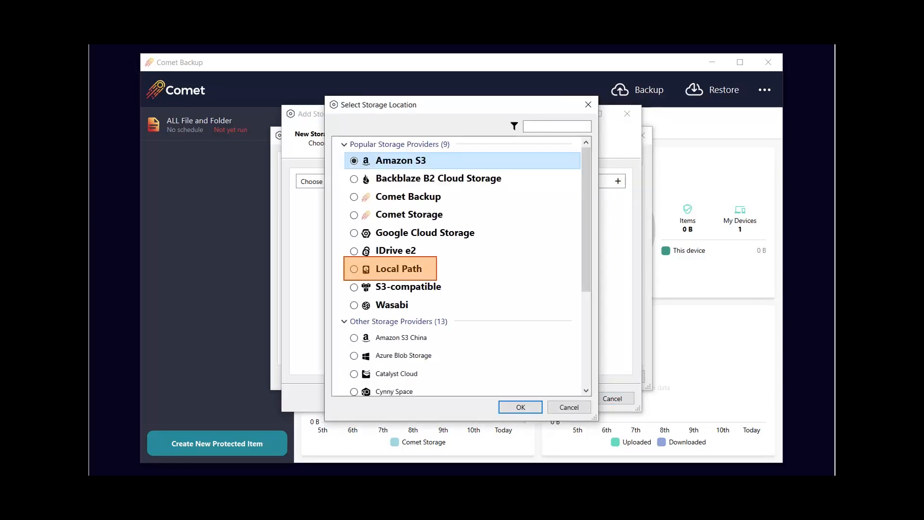
- Make Seed Load Vault a Local Path vault at D:\Seed Load Vault, skipping before/after commands
click(390, 269)
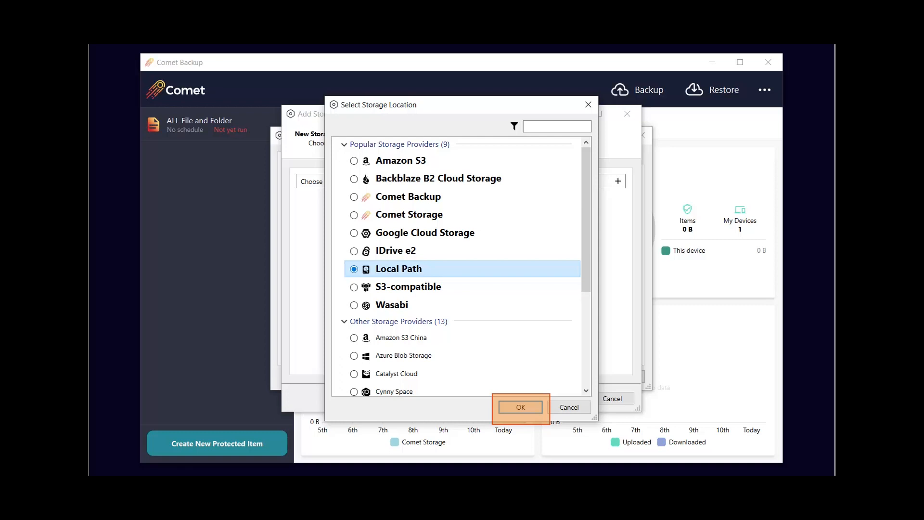
key(Return)
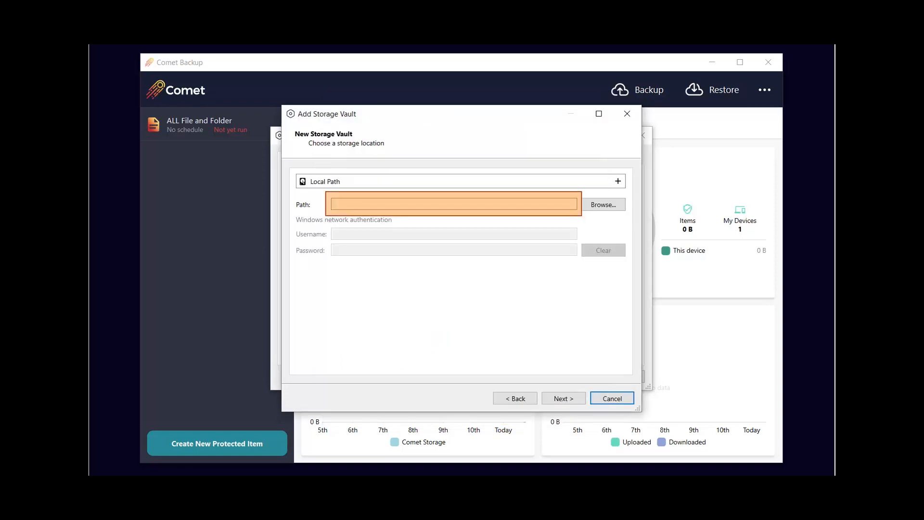
text(D:\Seed Load Vault)
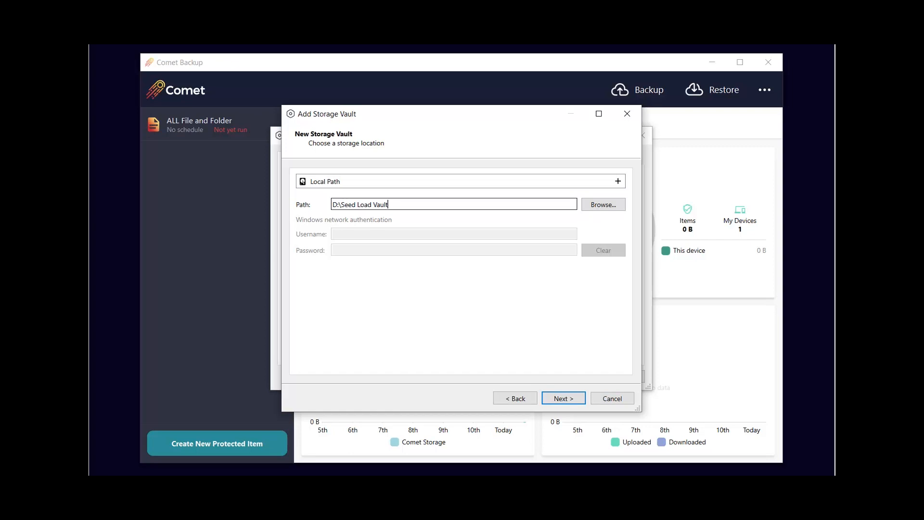
key(Return)
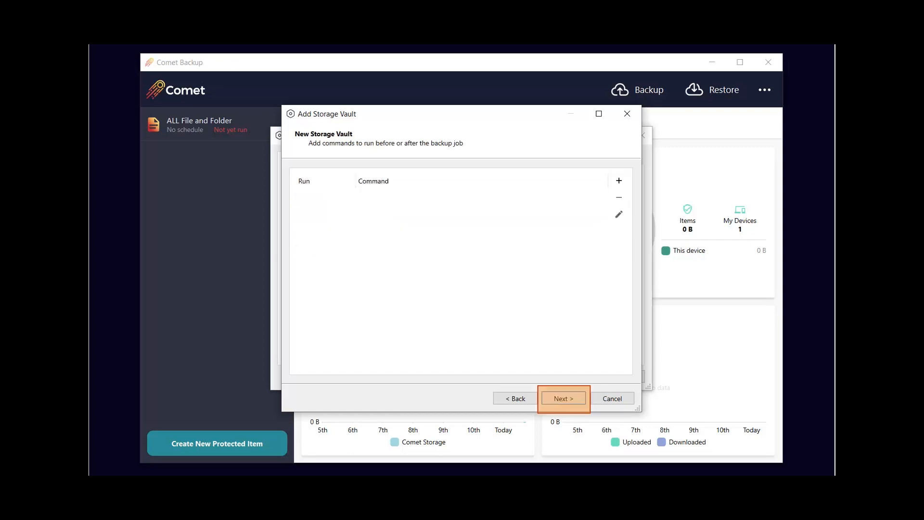
key(Return)
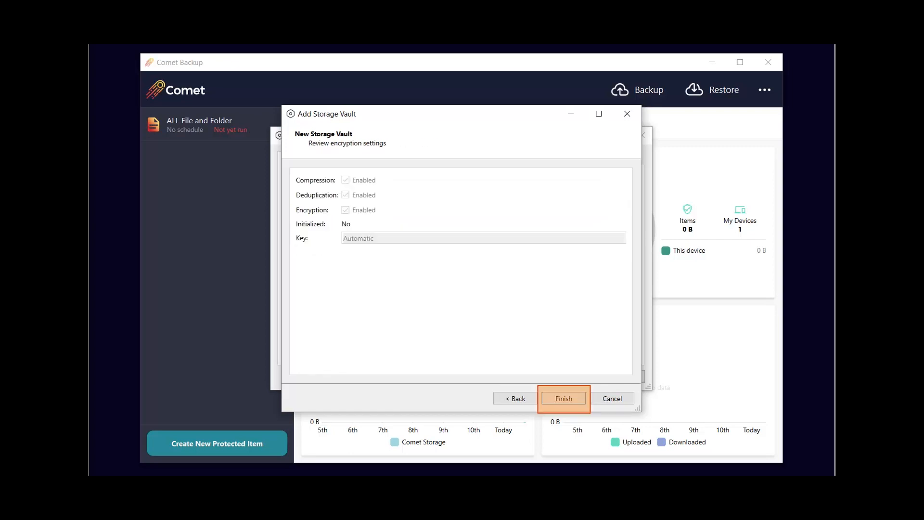
key(Return)
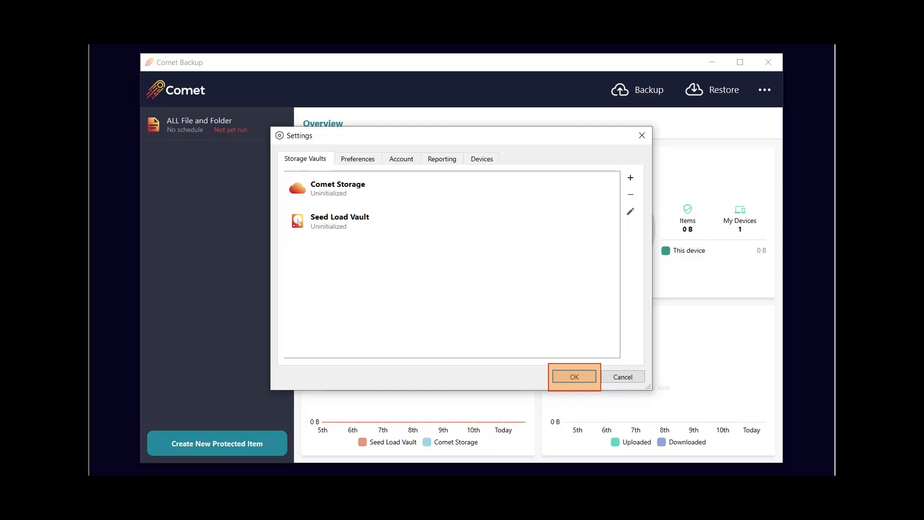
- Close the Settings window to return to the Comet Backup overview
key(Return)
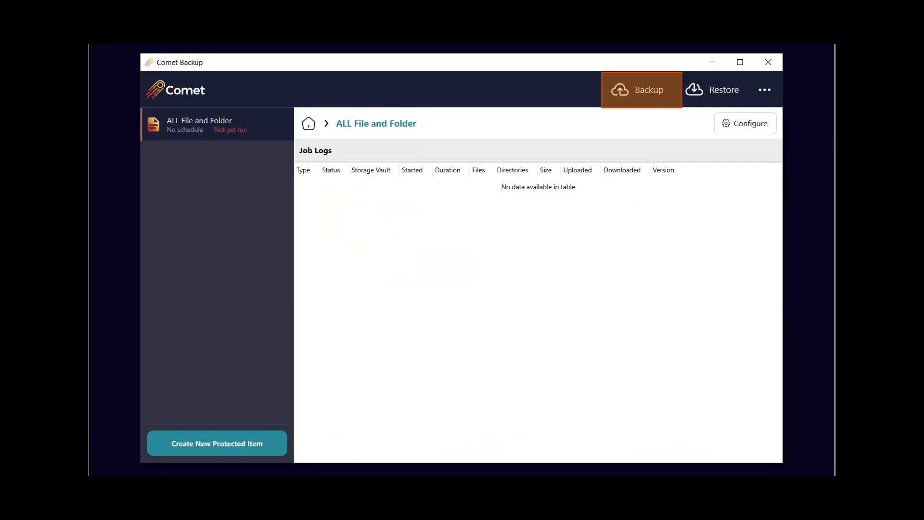
- Run a backup of ALL File and Folder with Seed Load Vault as the destination vault
click(643, 91)
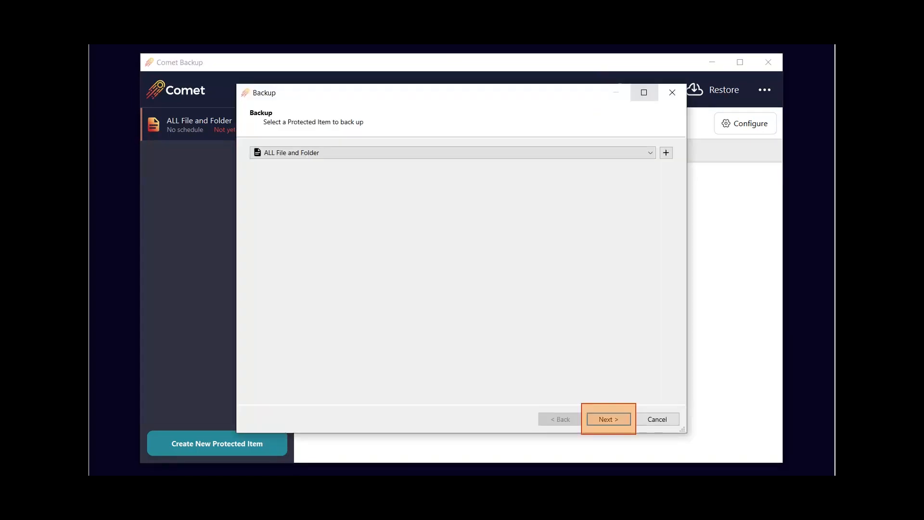
click(609, 420)
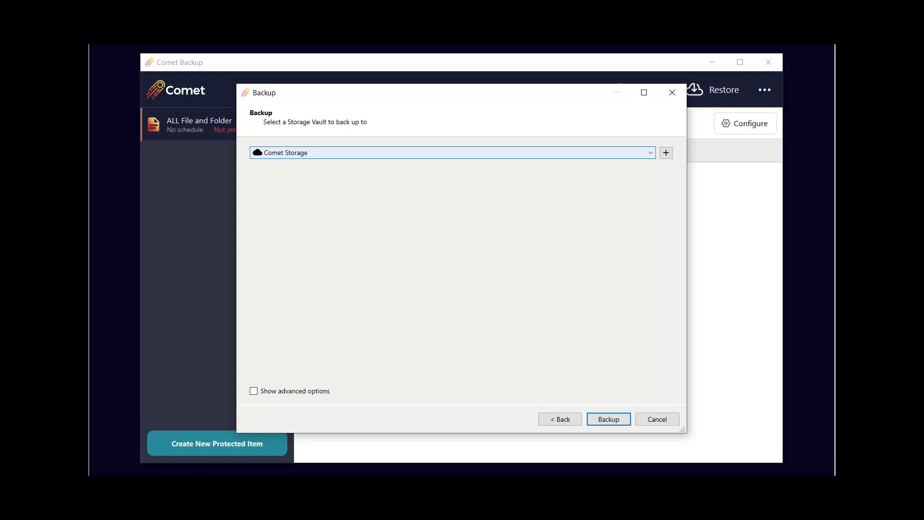
click(453, 153)
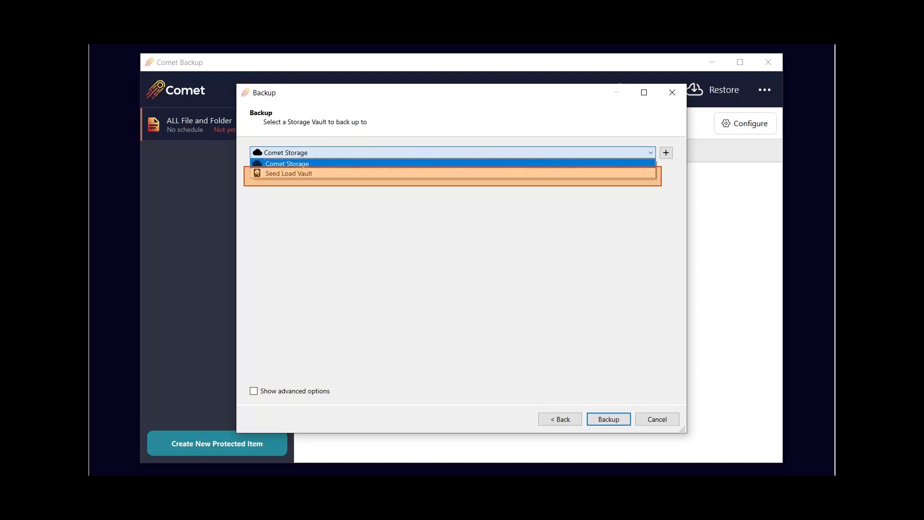
click(289, 174)
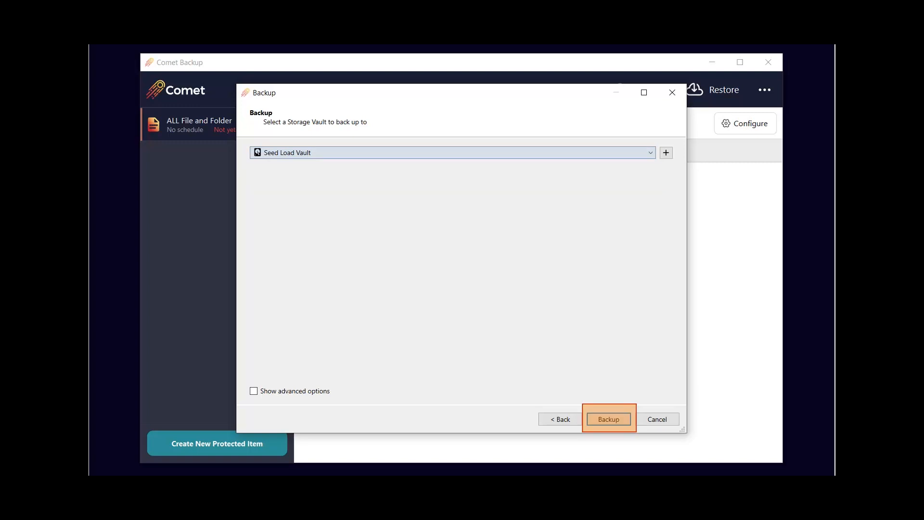
click(609, 419)
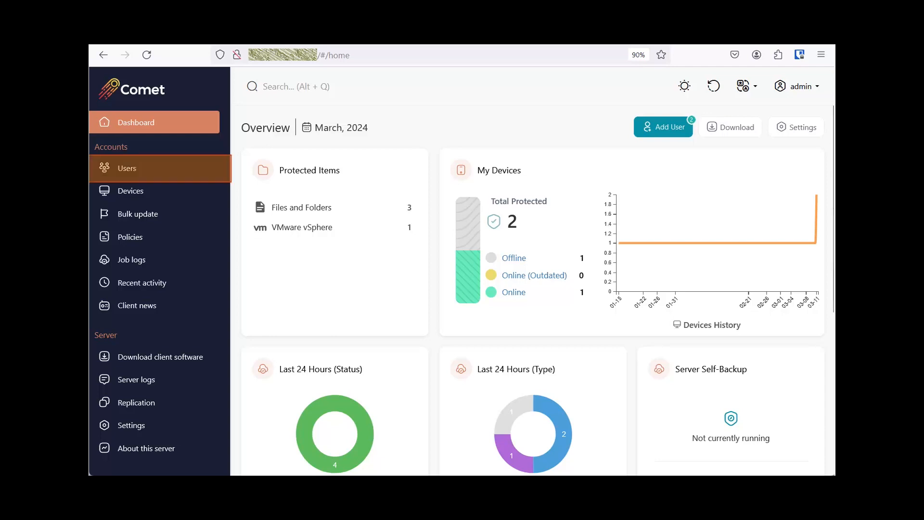
- Open the second user's profile from the Users list and view its Storage Vaults tab
click(127, 168)
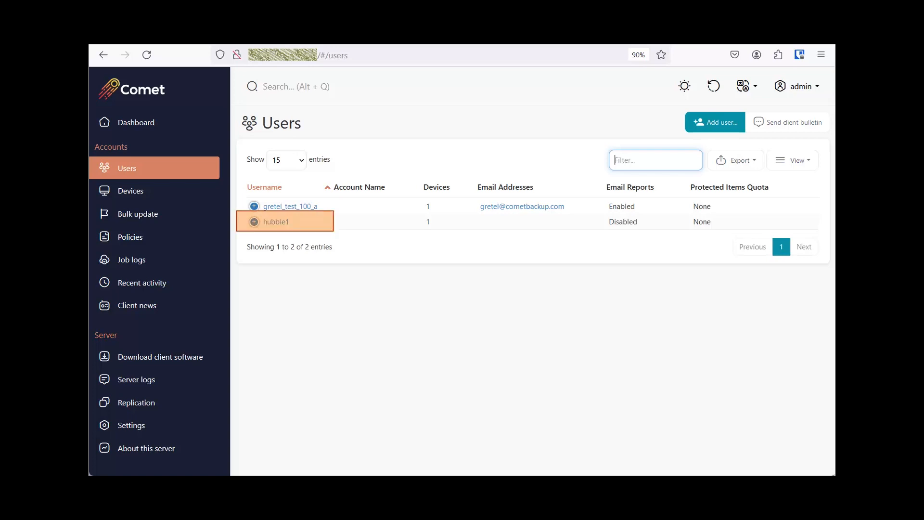
click(276, 221)
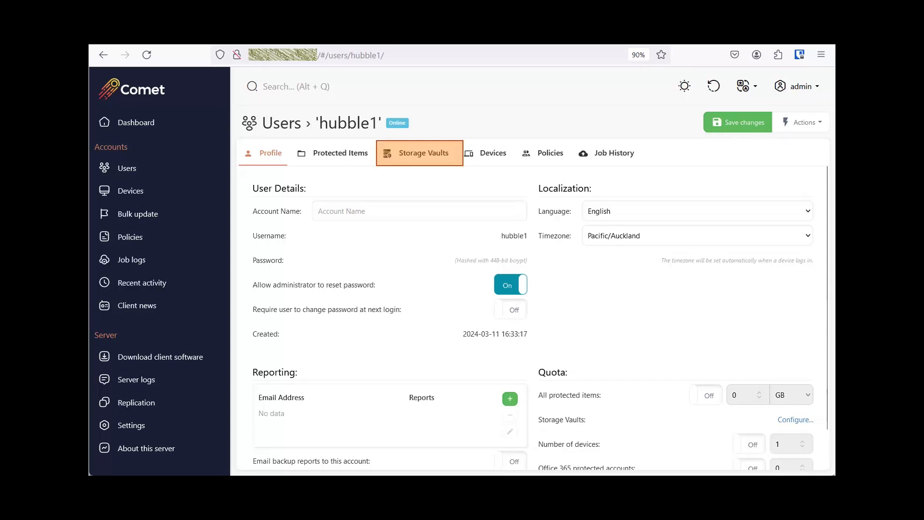
click(423, 153)
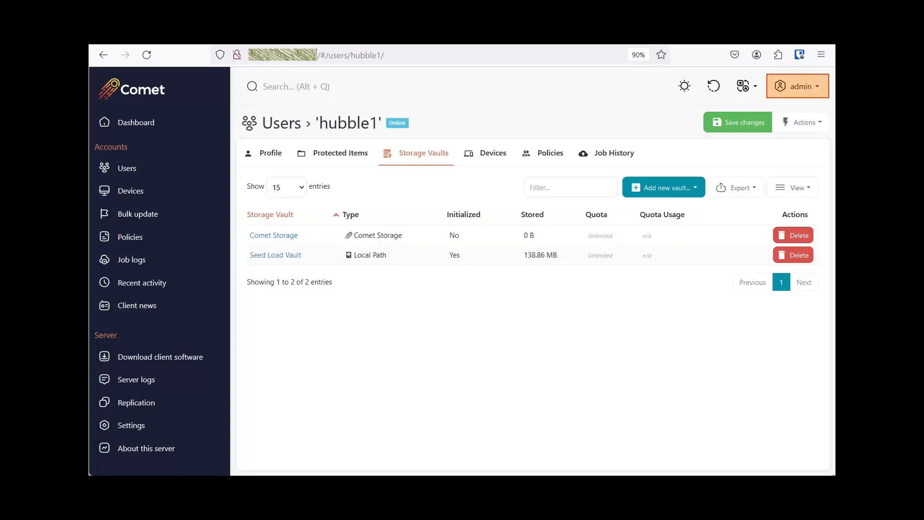
- Enable advanced settings and open the user's raw profile editor
click(797, 86)
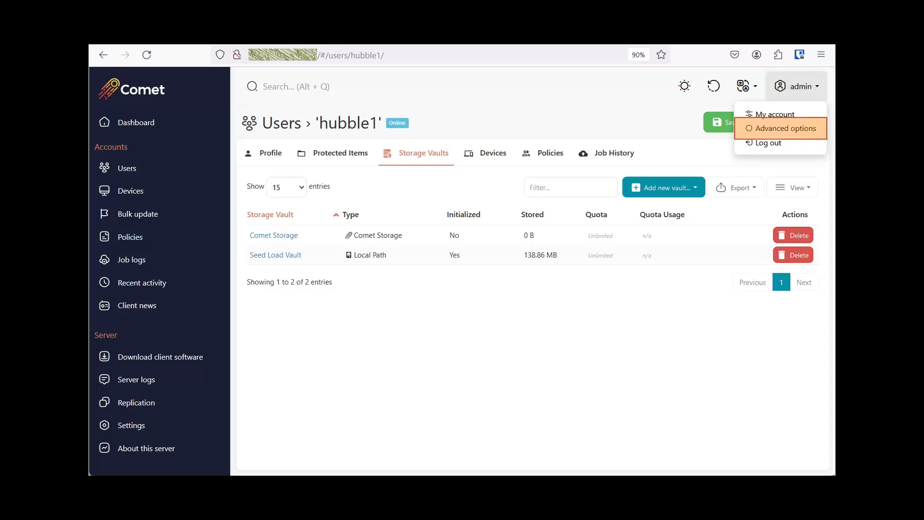
click(786, 128)
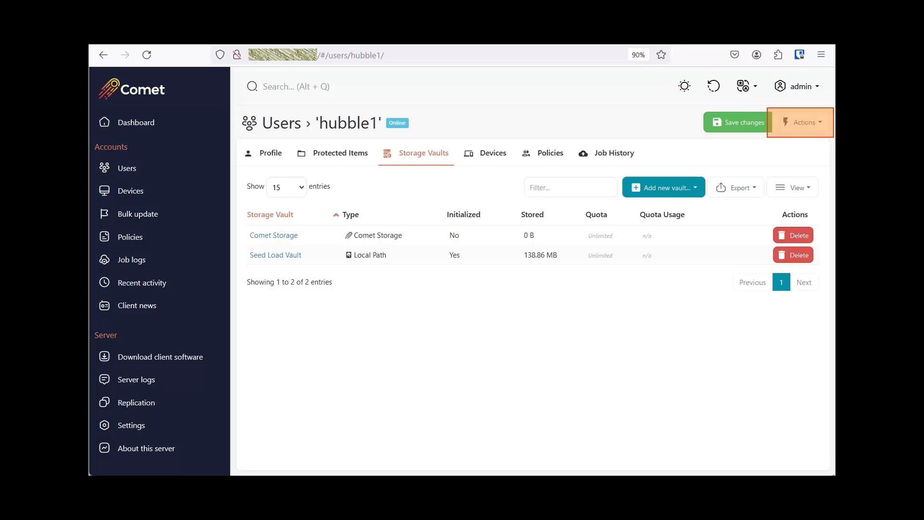
click(801, 123)
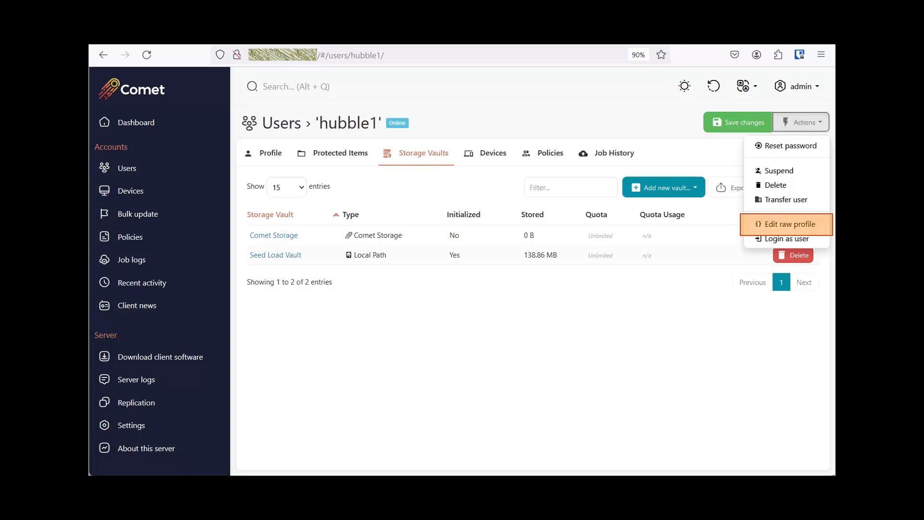
click(790, 224)
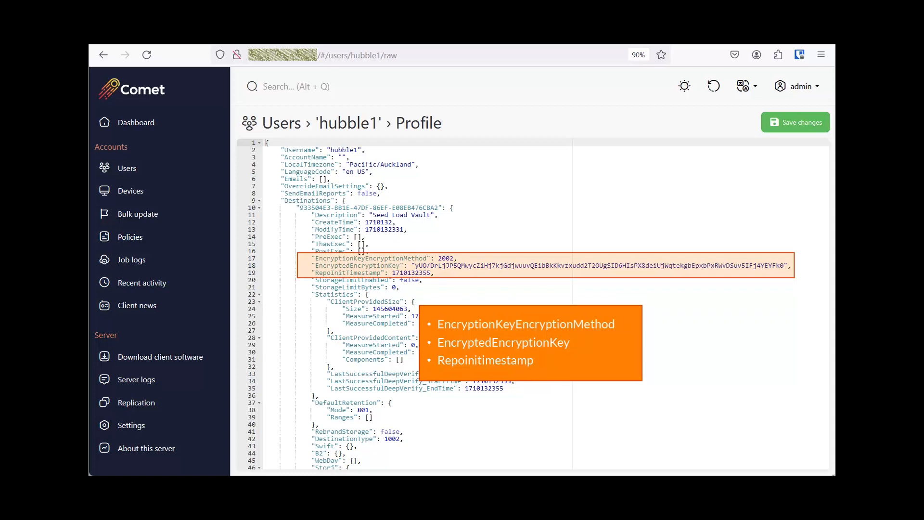
- Replace the Comet Storage vault's encryption method, encrypted key and init timestamp lines with the copied values
drag(434, 273, 266, 258)
key(ctrl+c)
scroll(266, 259, down, 10)
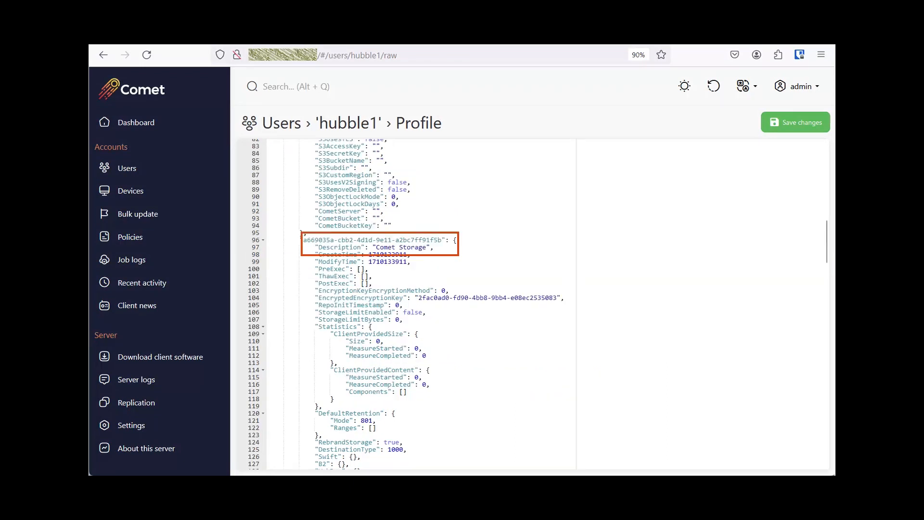
drag(402, 304, 269, 290)
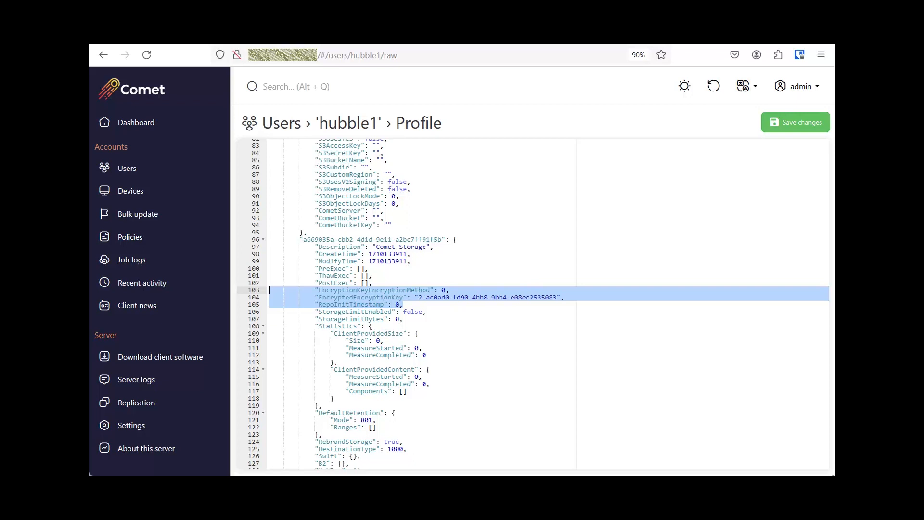
key(ctrl+v)
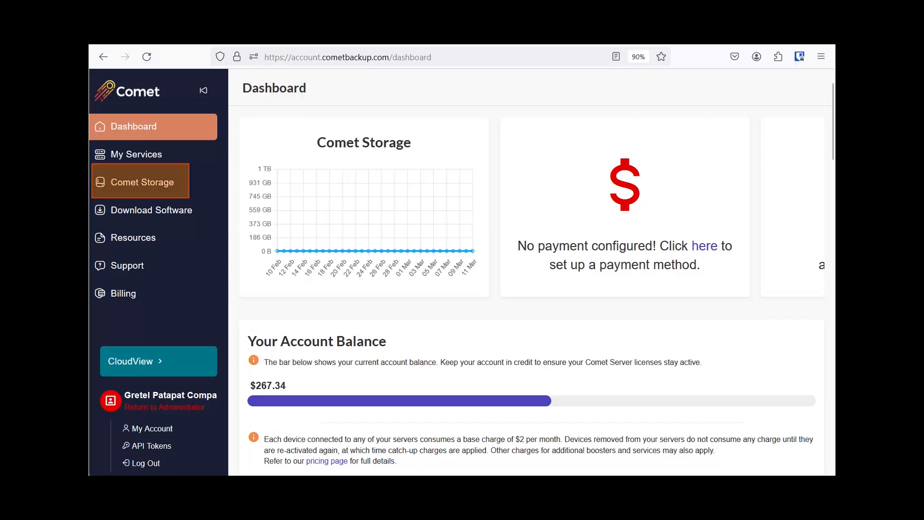
- Go to the Comet Storage section of the account portal
click(142, 182)
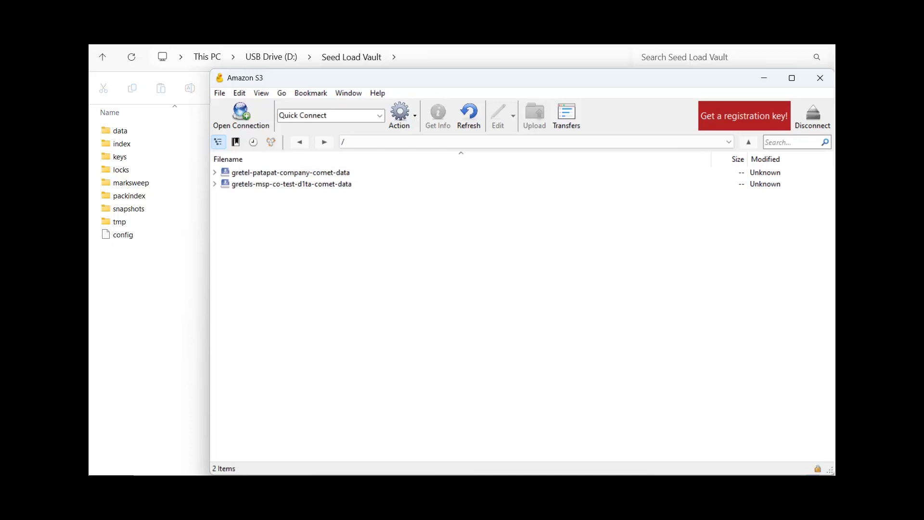
- Copy all Seed Load Vault folders and the config file into the gretel-patapat-company-comet-data bucket
key(ctrl+a)
drag(121, 183, 280, 176)
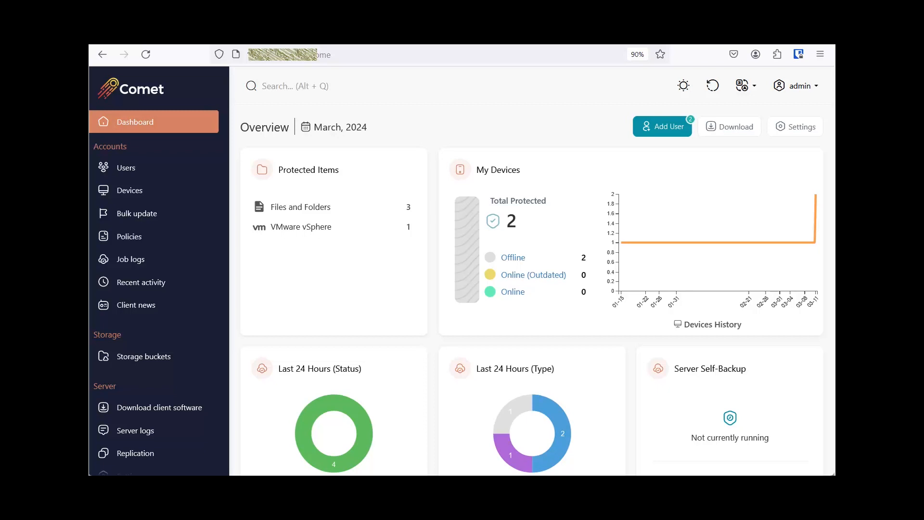
- Open Settings and show the Roles > Storage configuration
scroll(145, 412, down, 1)
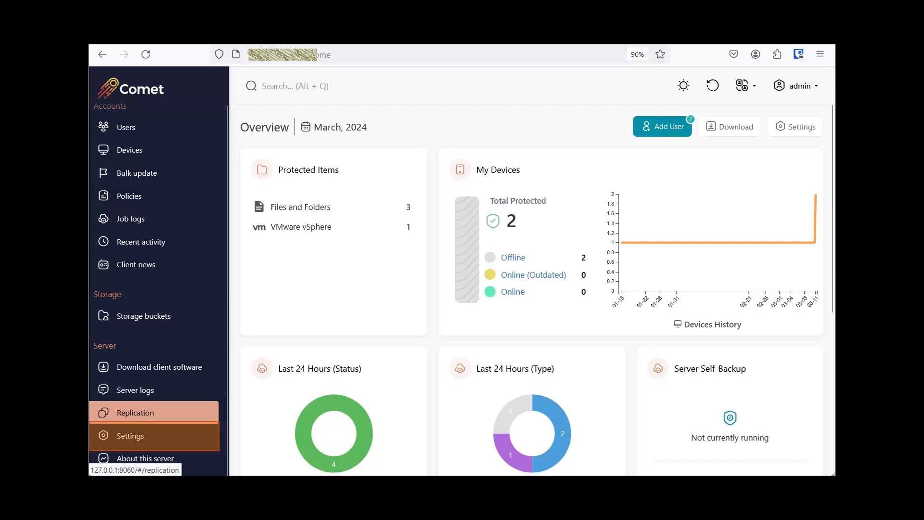
key(Return)
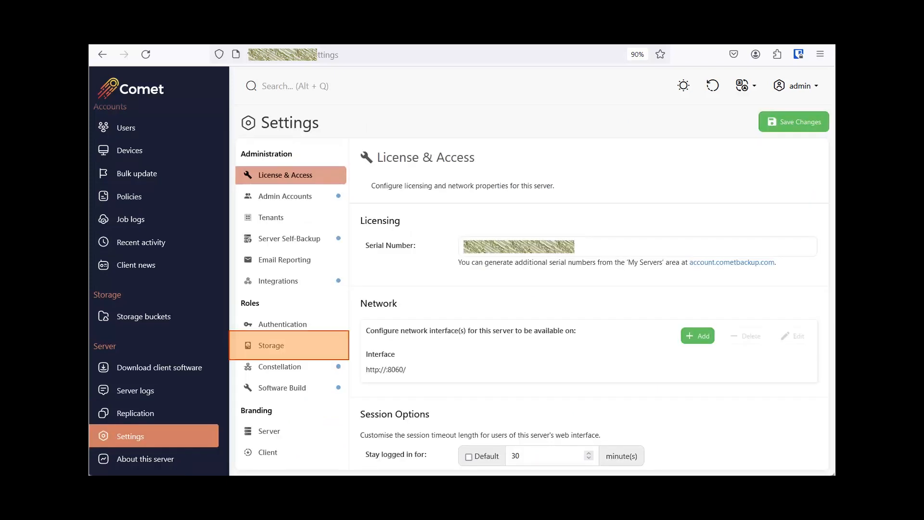
key(Return)
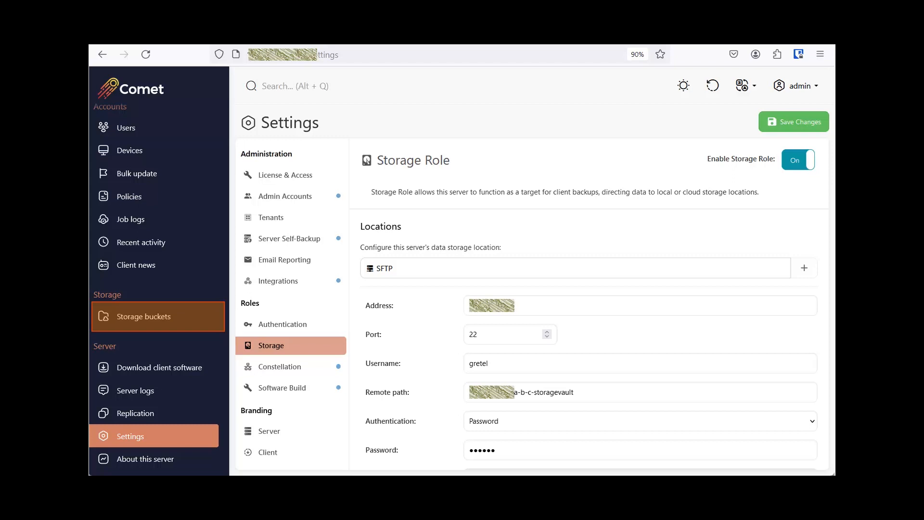
- Add a new bucket from the Storage buckets list
click(143, 317)
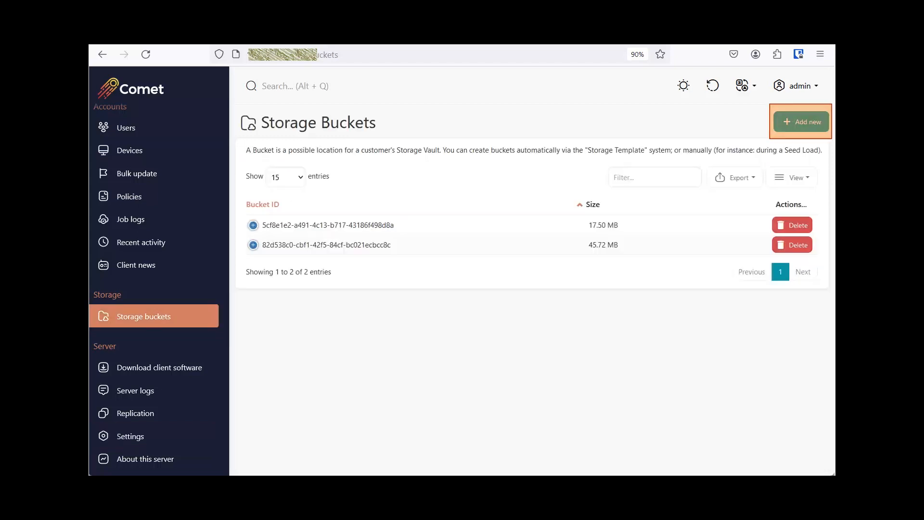
click(801, 122)
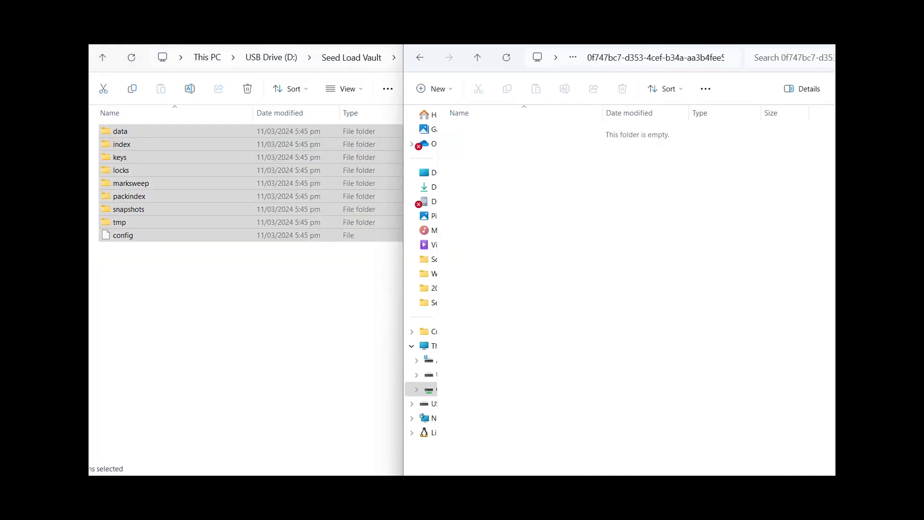
- Copy the selected Seed Load Vault items into the empty 0f747bc7-d353-4cef-b34a-aa3b4fee5593 bucket folder
drag(122, 149, 533, 223)
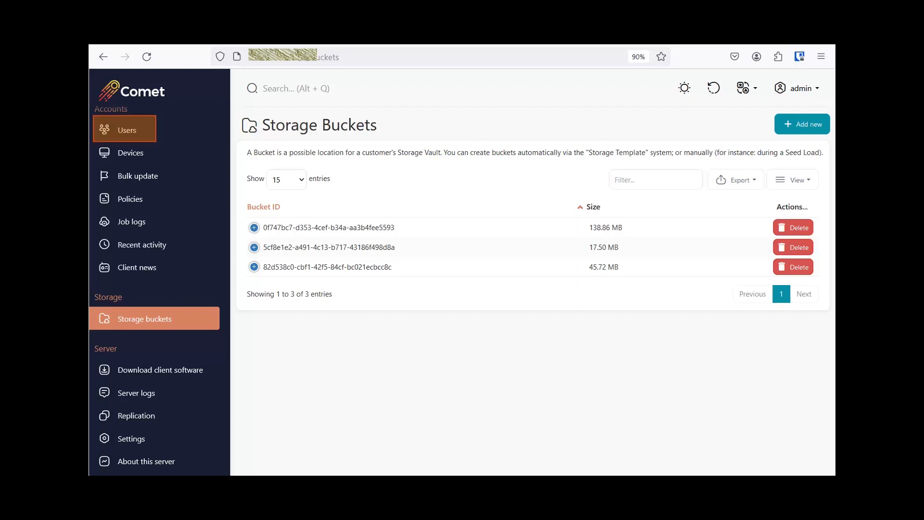
- Change hubble1's Seed Load Vault storage to Comet Server with bucket 0f747bc7-d353-4cef-b34a-aa3b4fee5593, then save
click(127, 130)
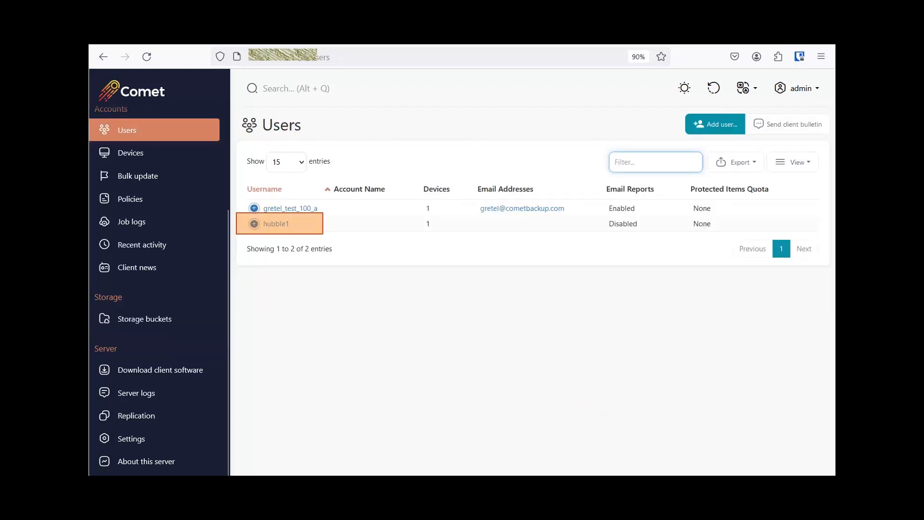
click(276, 223)
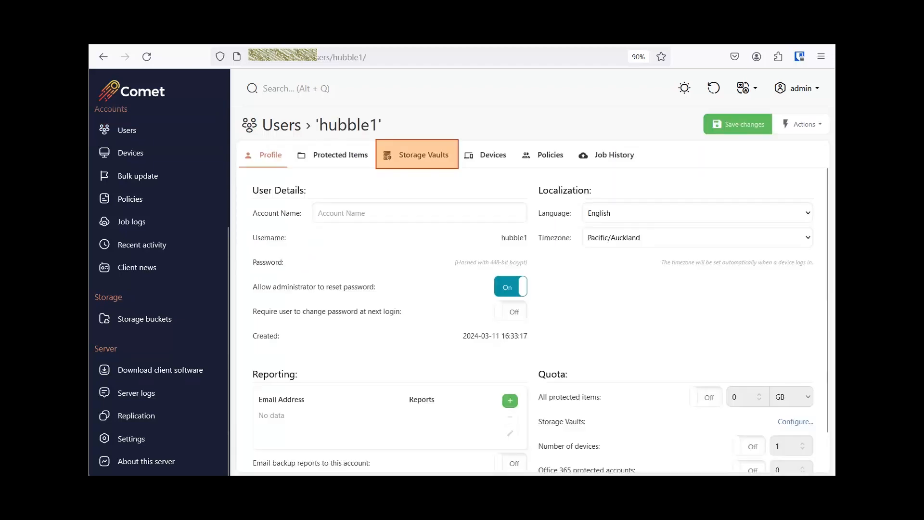
click(417, 154)
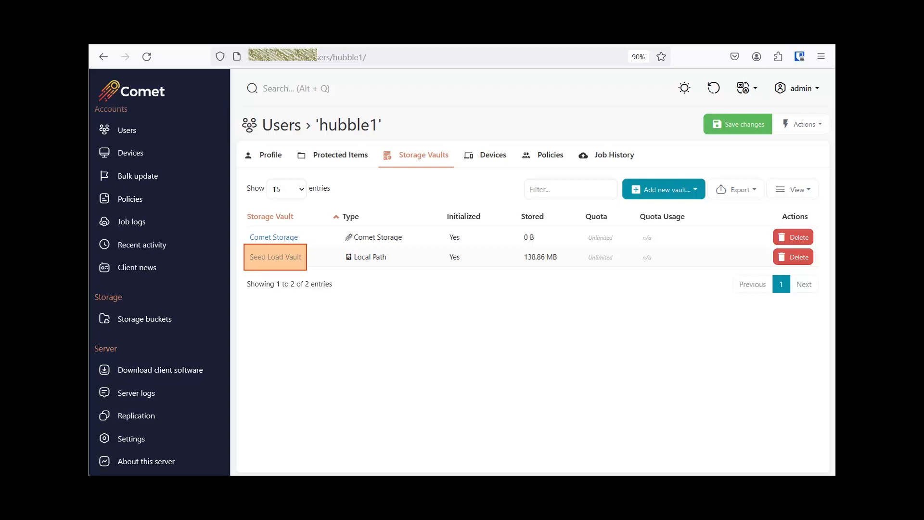
click(275, 257)
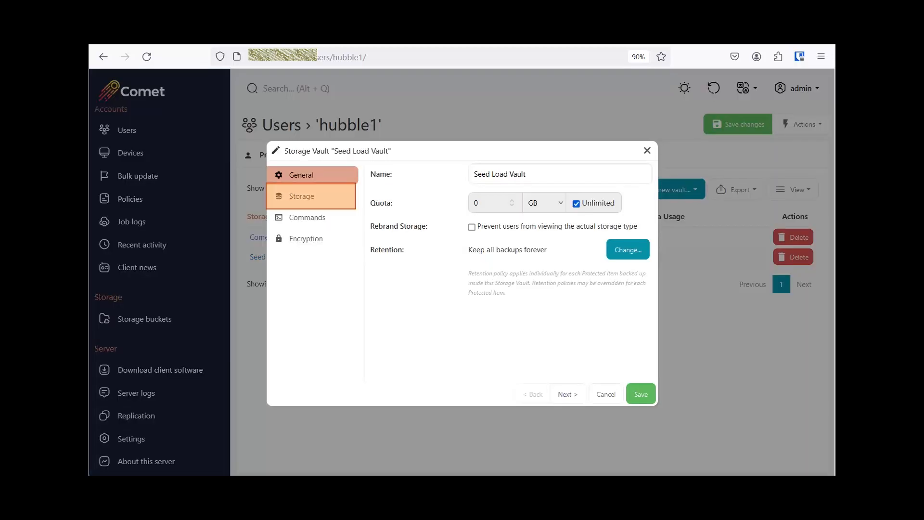
click(311, 196)
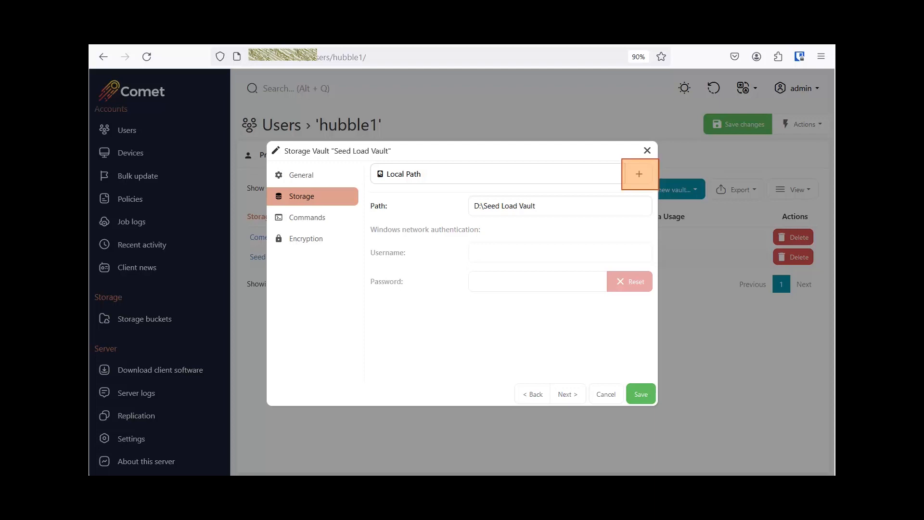
click(639, 174)
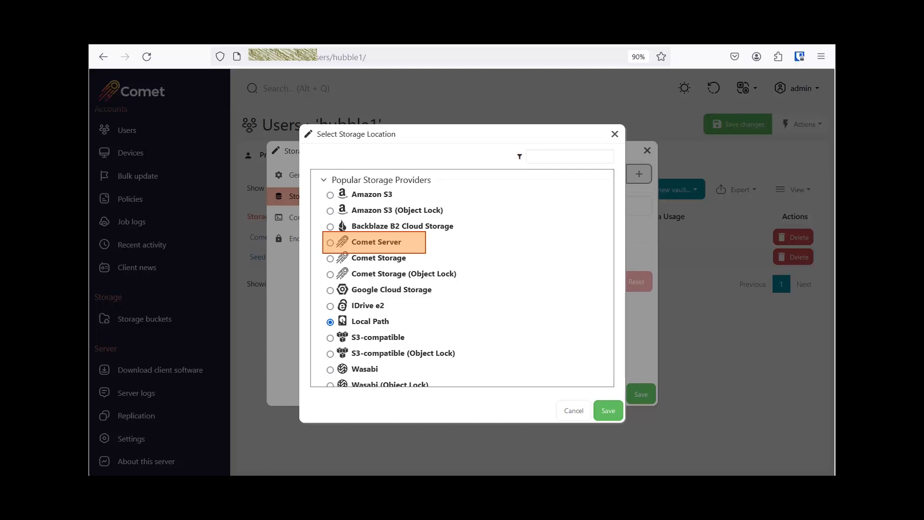
click(330, 242)
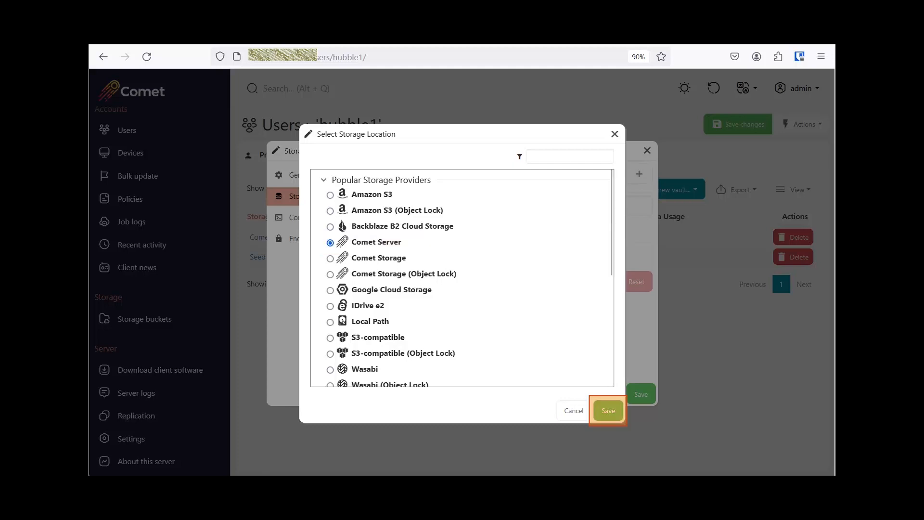
click(608, 411)
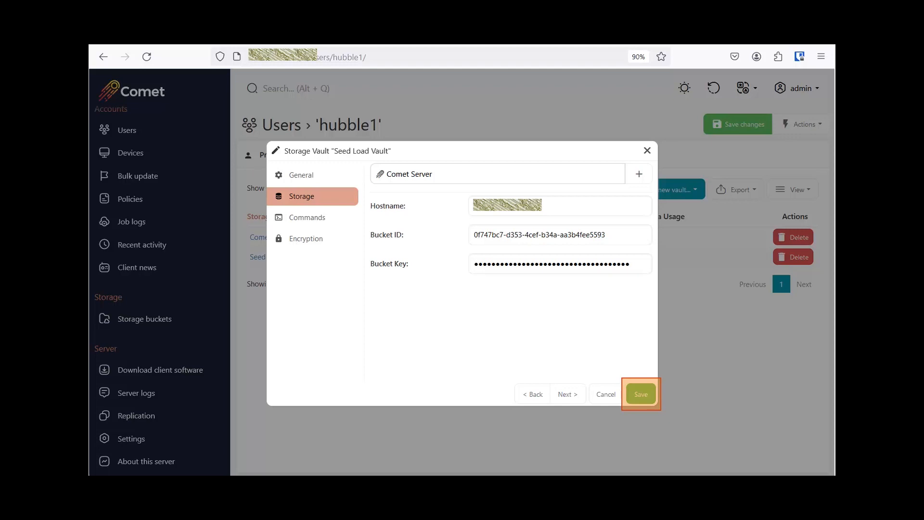
click(641, 394)
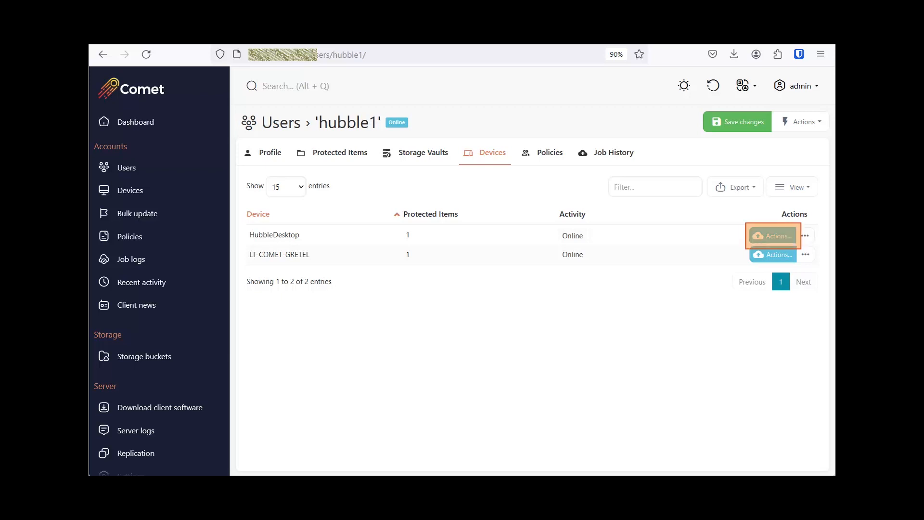
- Run a backup on HubbleDesktop and open the newest job's report from Job History
click(774, 236)
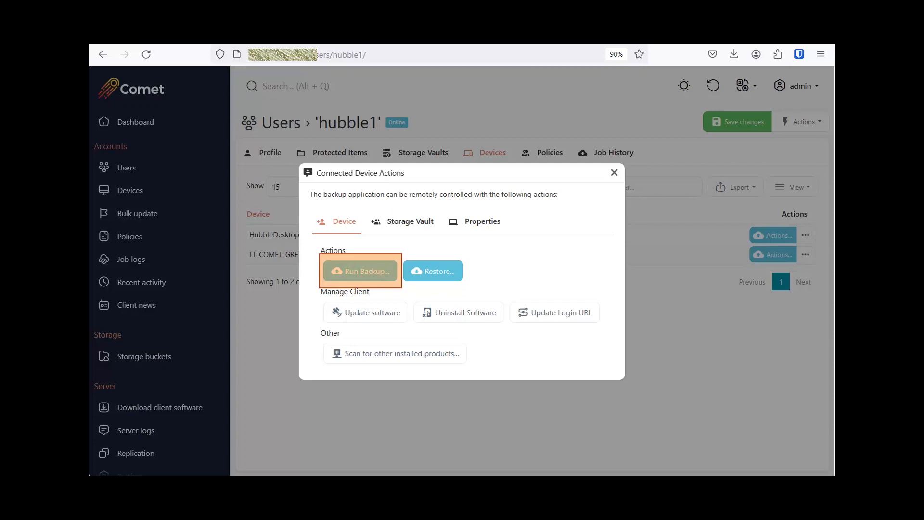
click(361, 272)
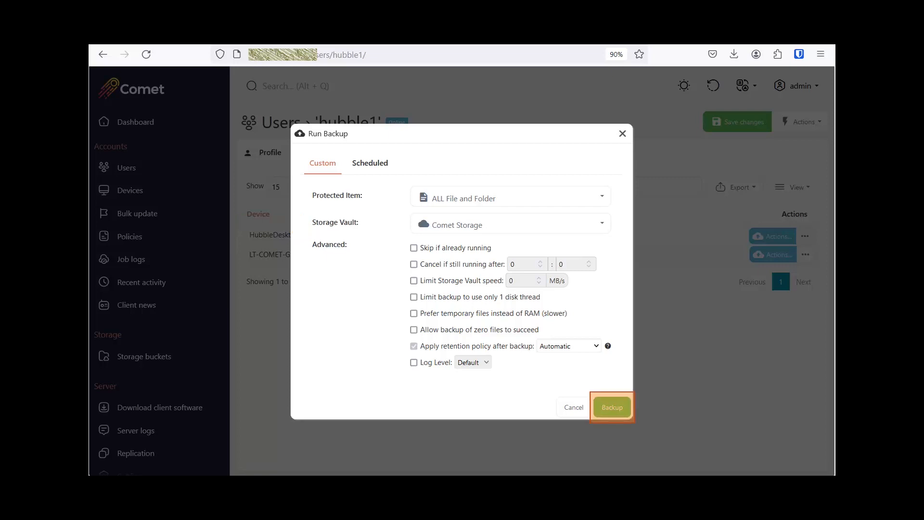
click(612, 407)
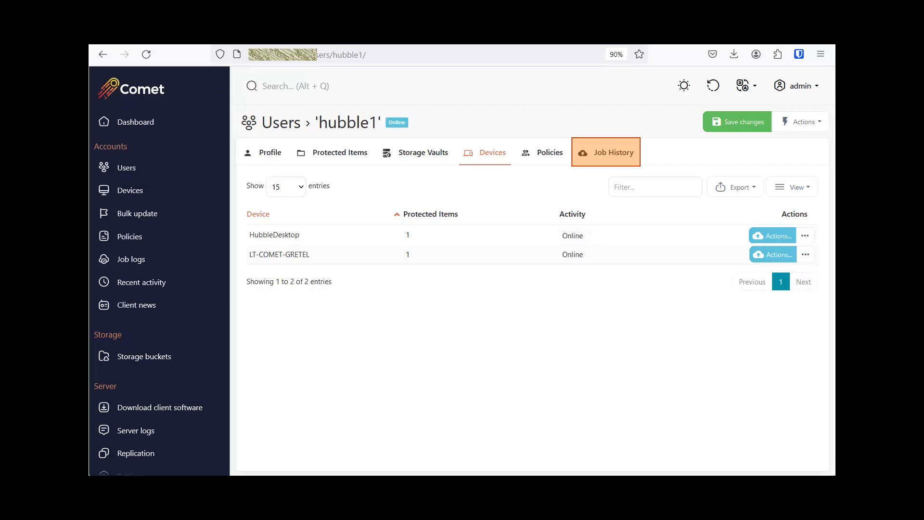
click(606, 152)
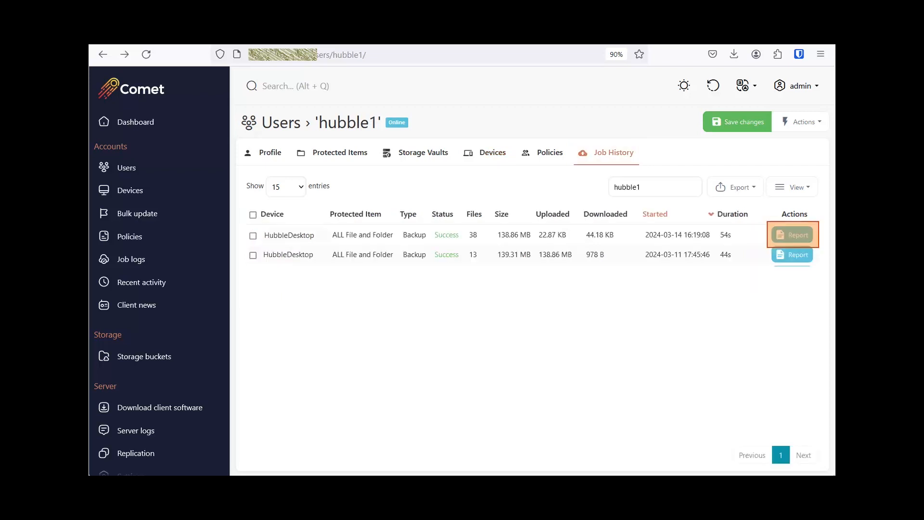
click(792, 235)
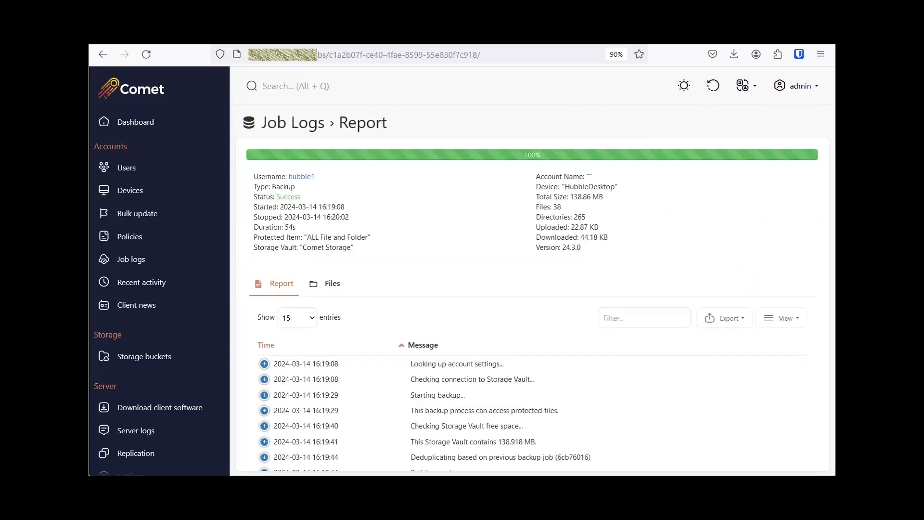